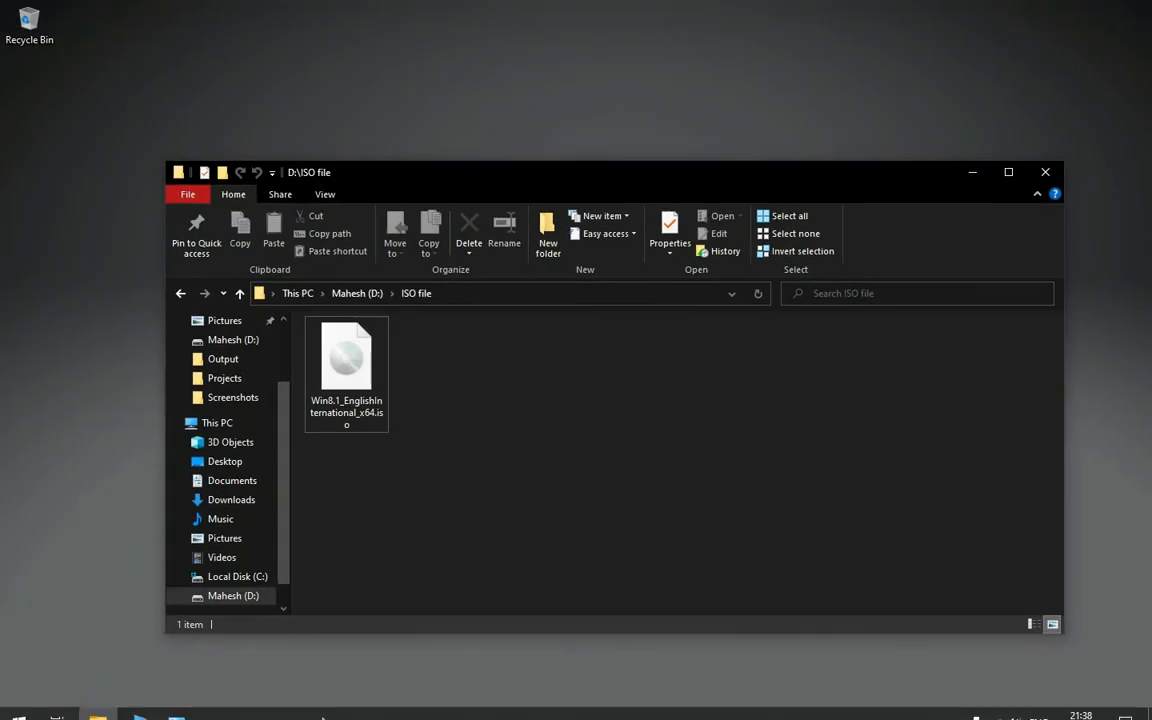
# Switch to Google Chrome, search the web for "rufus", and open the rufus.ie website from the results
pyautogui.click(8, 708)
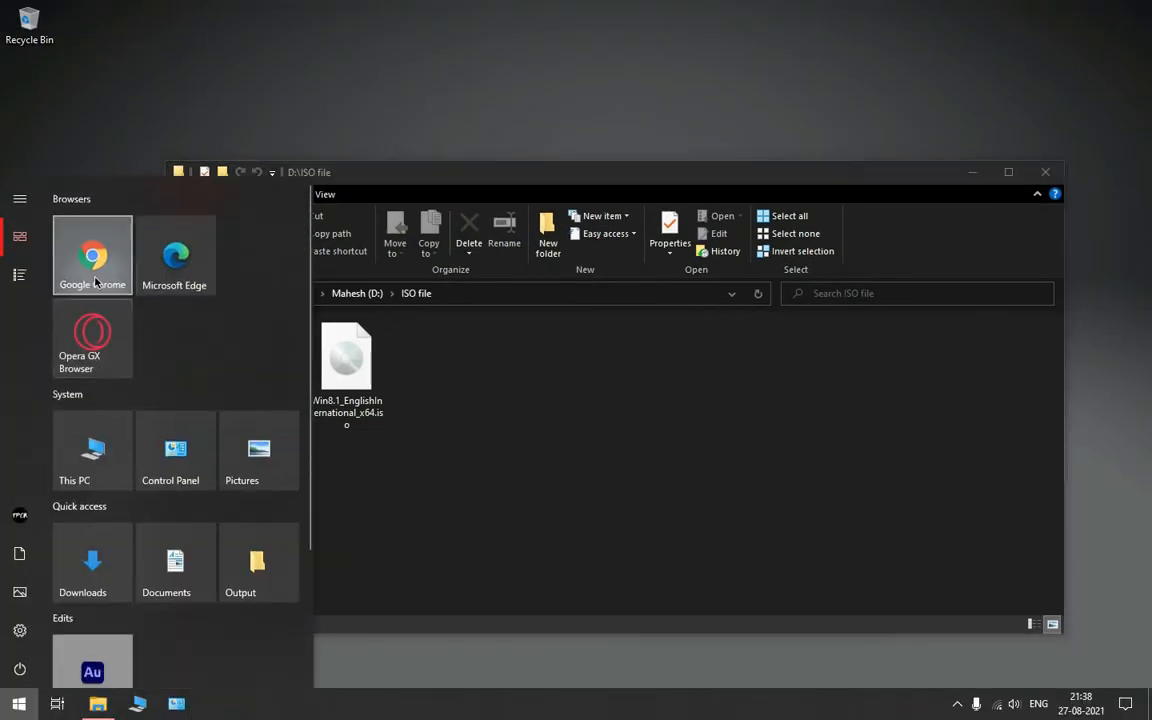
pyautogui.click(95, 255)
pyautogui.write('rufus')
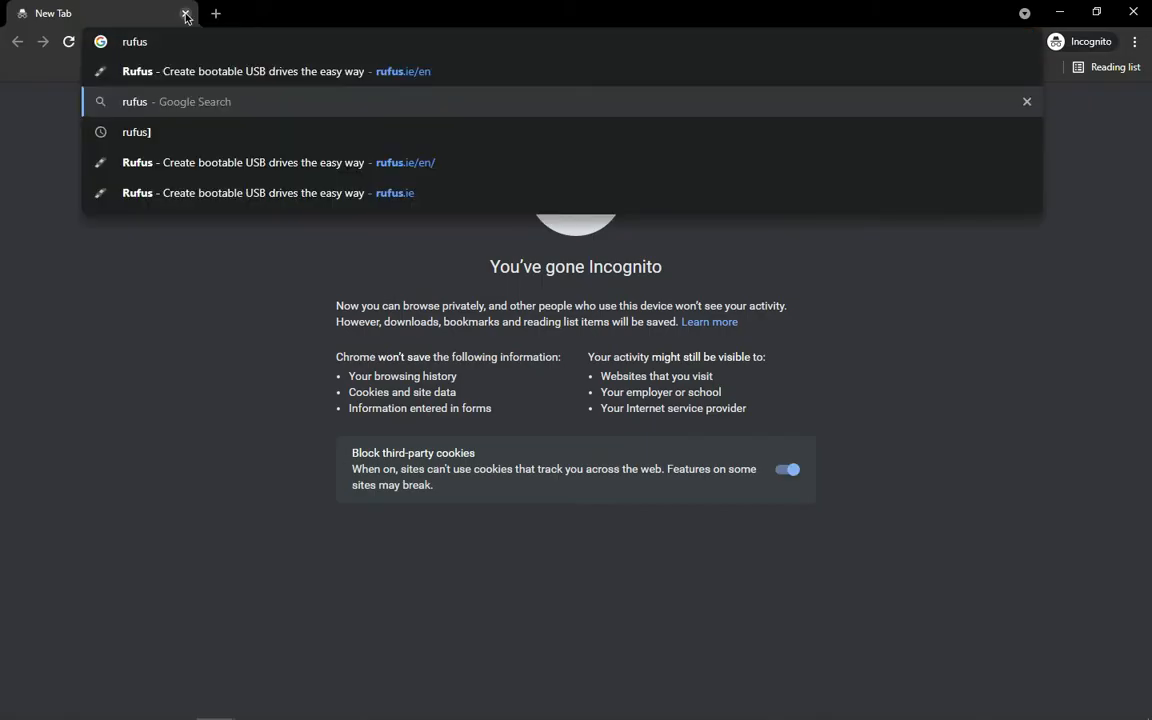
pyautogui.press('Return')
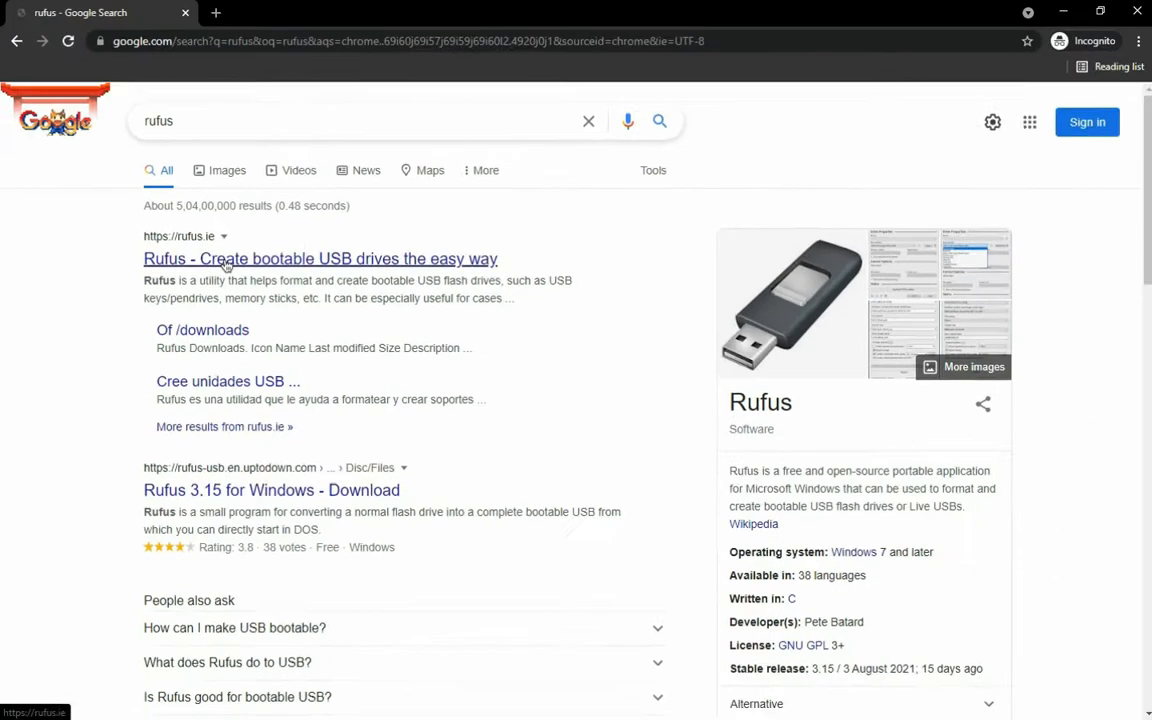
pyautogui.click(220, 232)
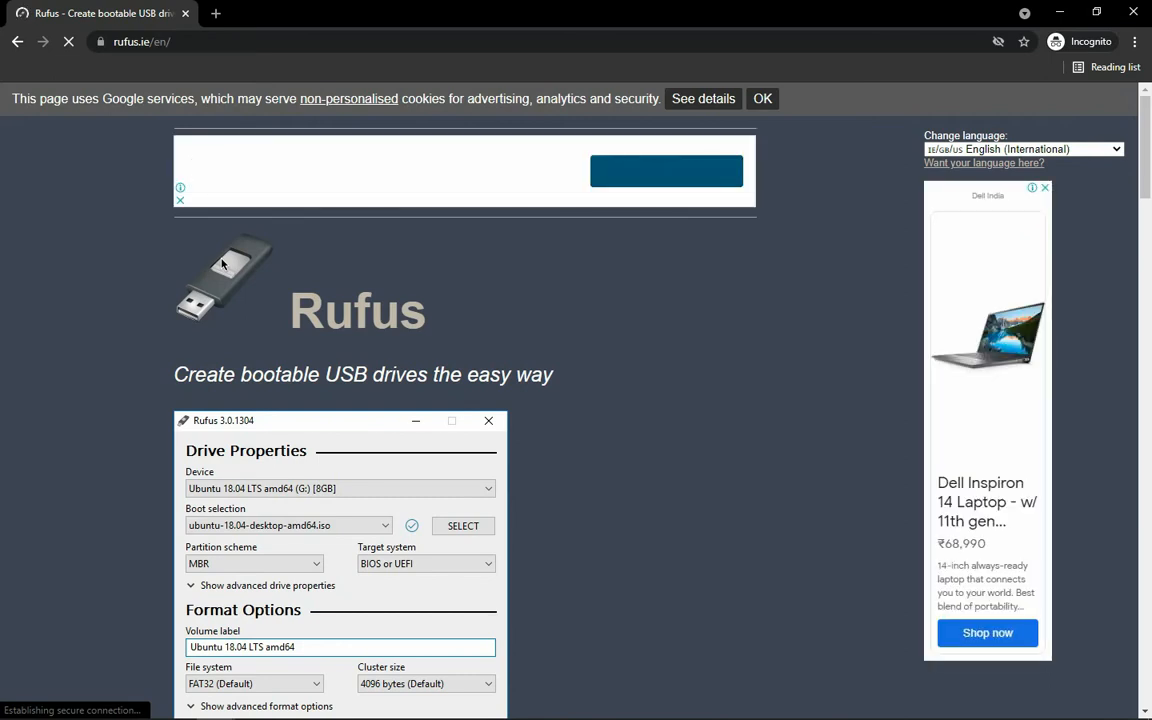
# Download Rufus 3.15 from the page's Download section, dismissing the advertisement overlay
pyautogui.moveTo(1146, 154); pyautogui.dragTo(527, 290)
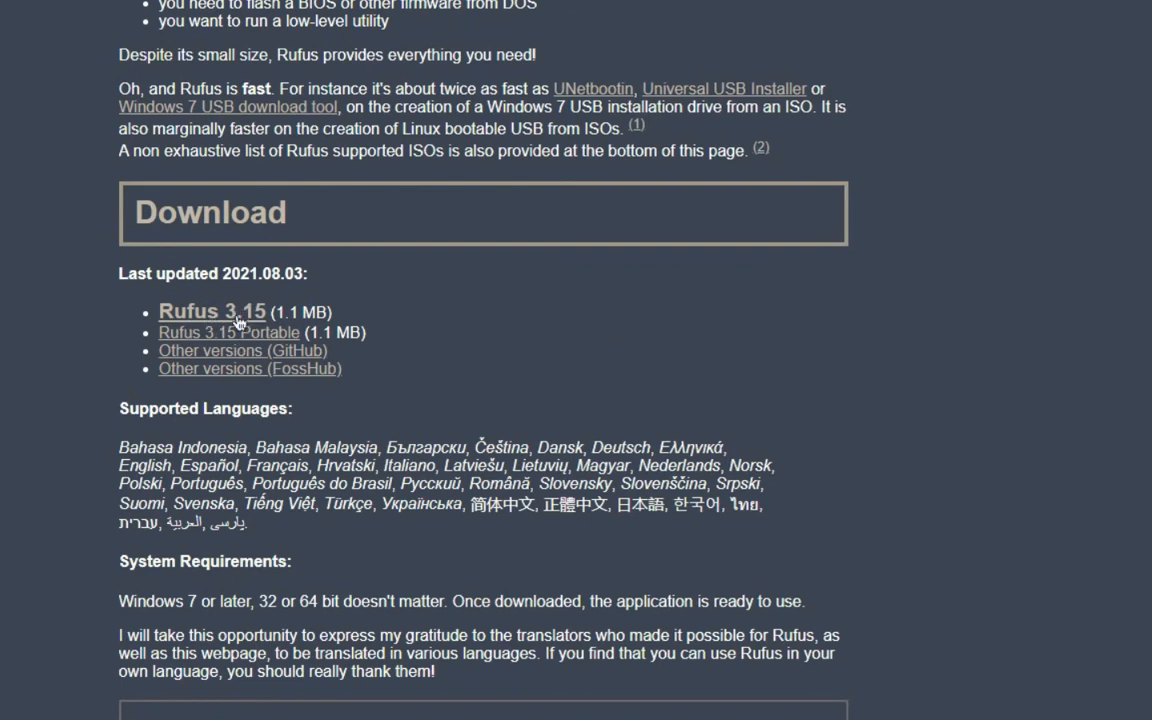
pyautogui.click(238, 320)
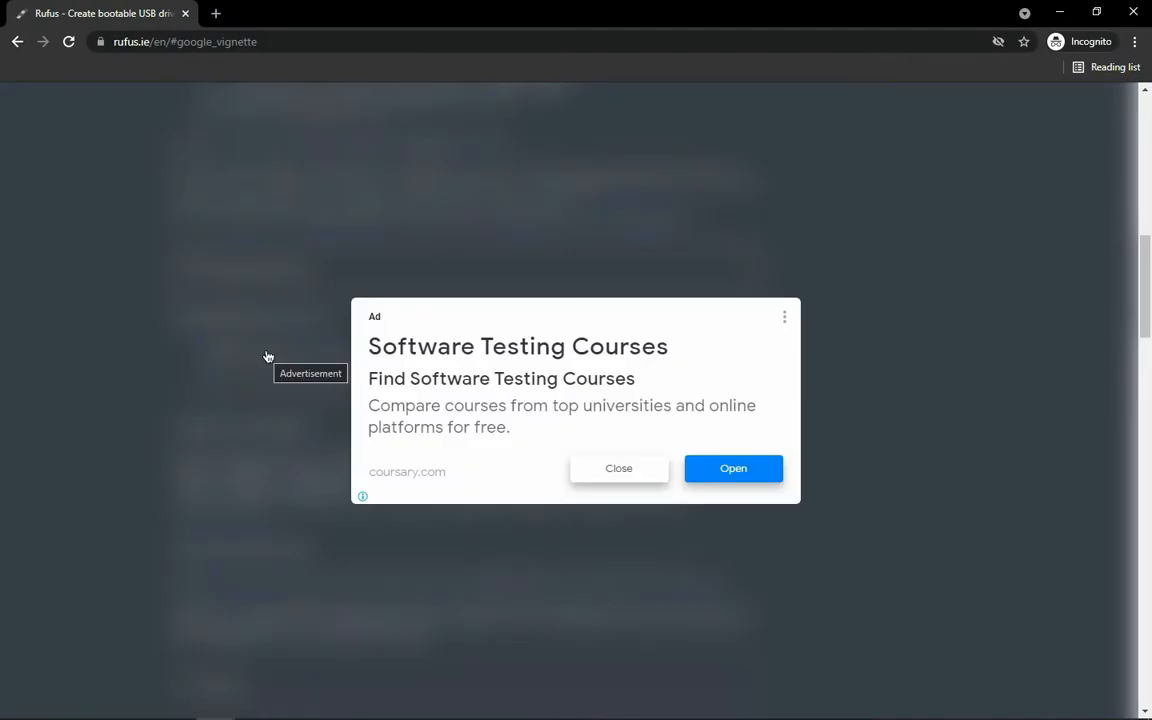
pyautogui.click(607, 476)
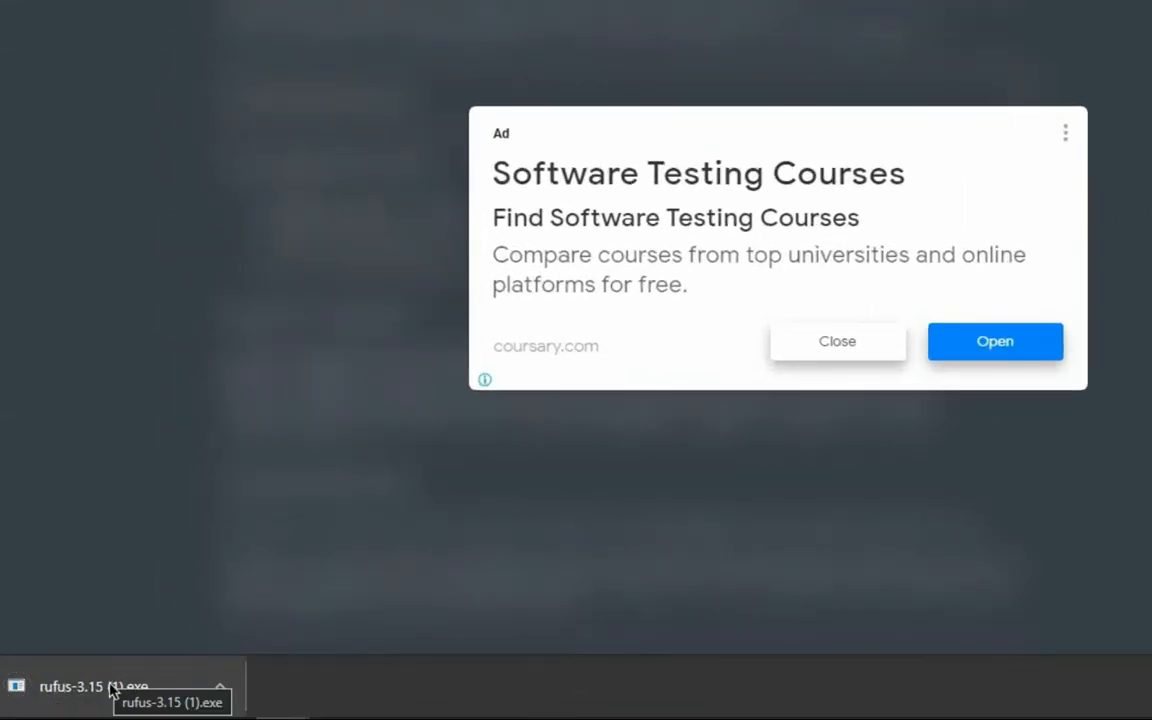
# Run rufus-3.15 (1).exe from the Downloads folder in File Explorer and minimize the folder window
pyautogui.click(134, 666)
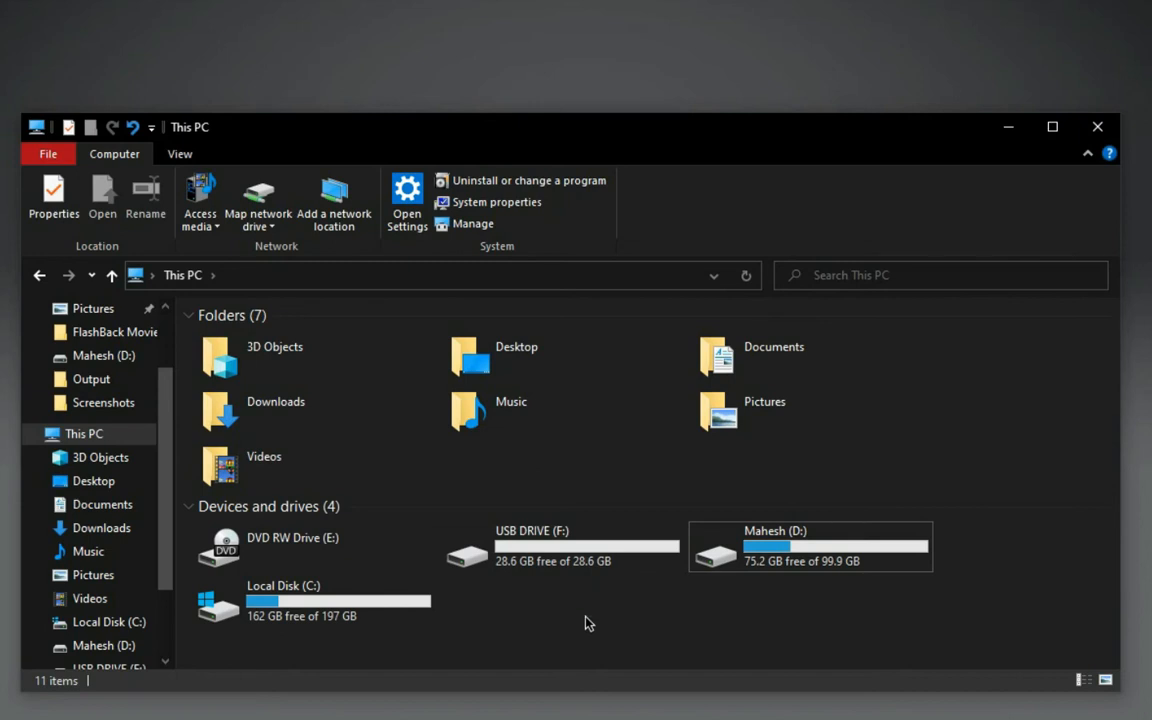
pyautogui.click(130, 535)
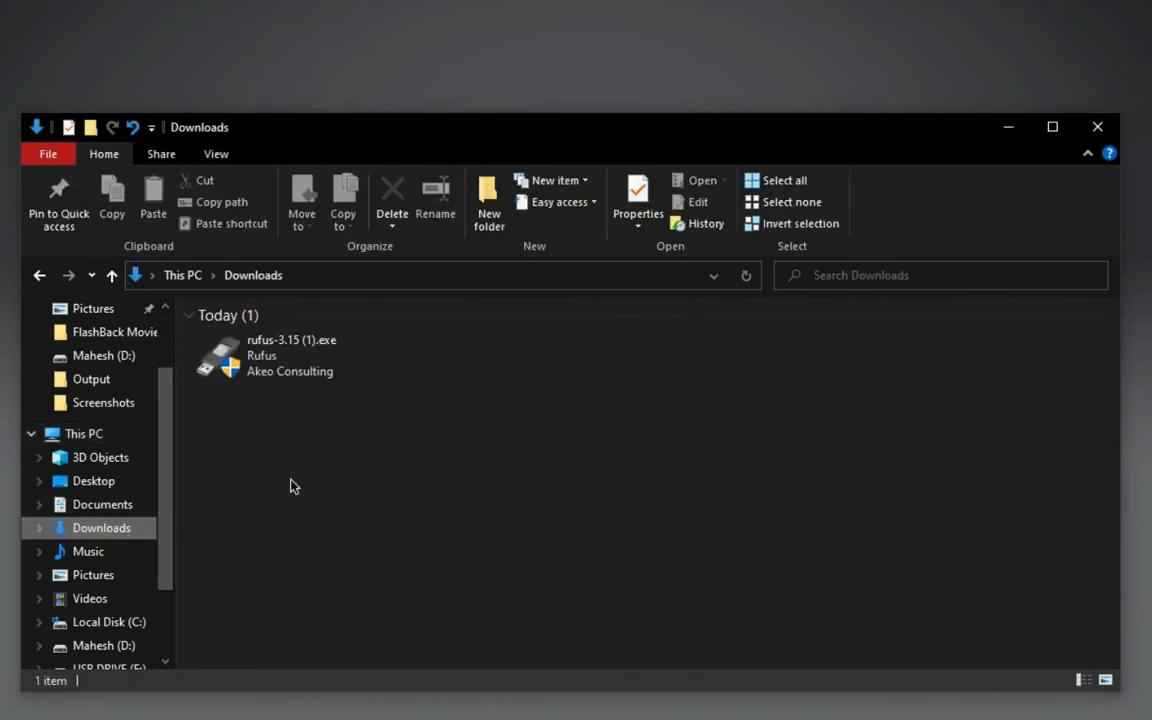
pyautogui.click(301, 349)
pyautogui.doubleClick(301, 349)
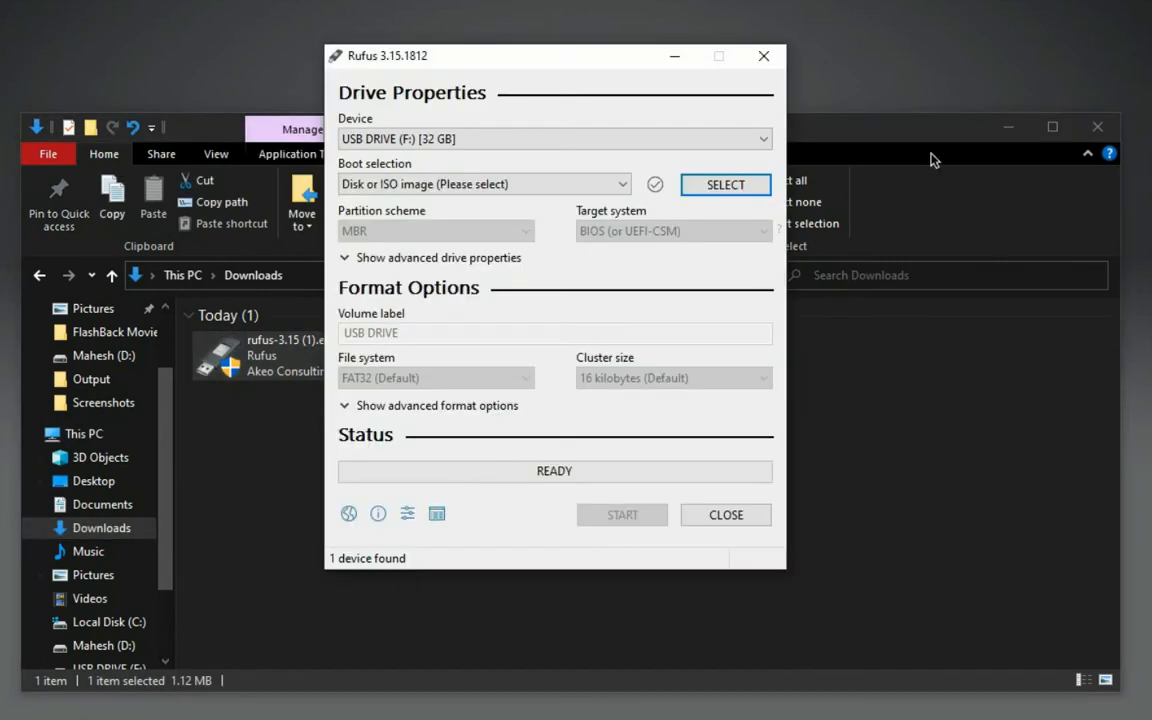
pyautogui.click(1008, 127)
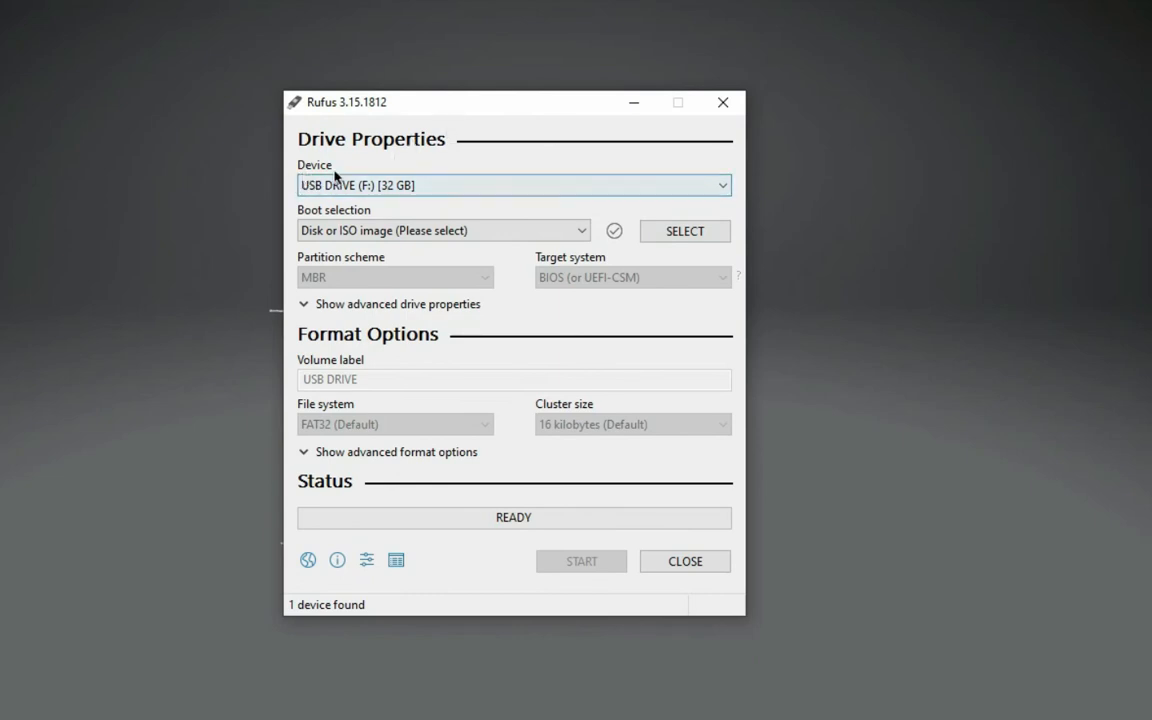
# Choose USB DRIVE (F:) as the device and load Win8.1_EnglishInternational_x64.iso from the D: drive's ISO file folder as the boot image
pyautogui.click(408, 187)
pyautogui.click(425, 207)
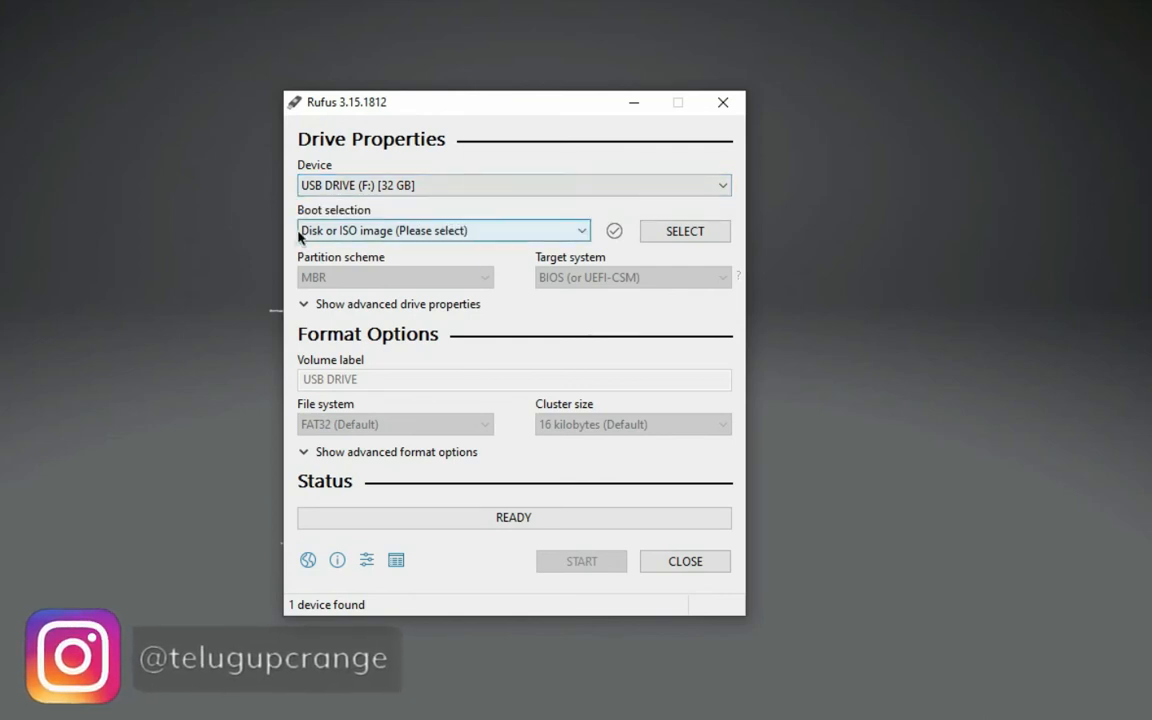
pyautogui.click(668, 240)
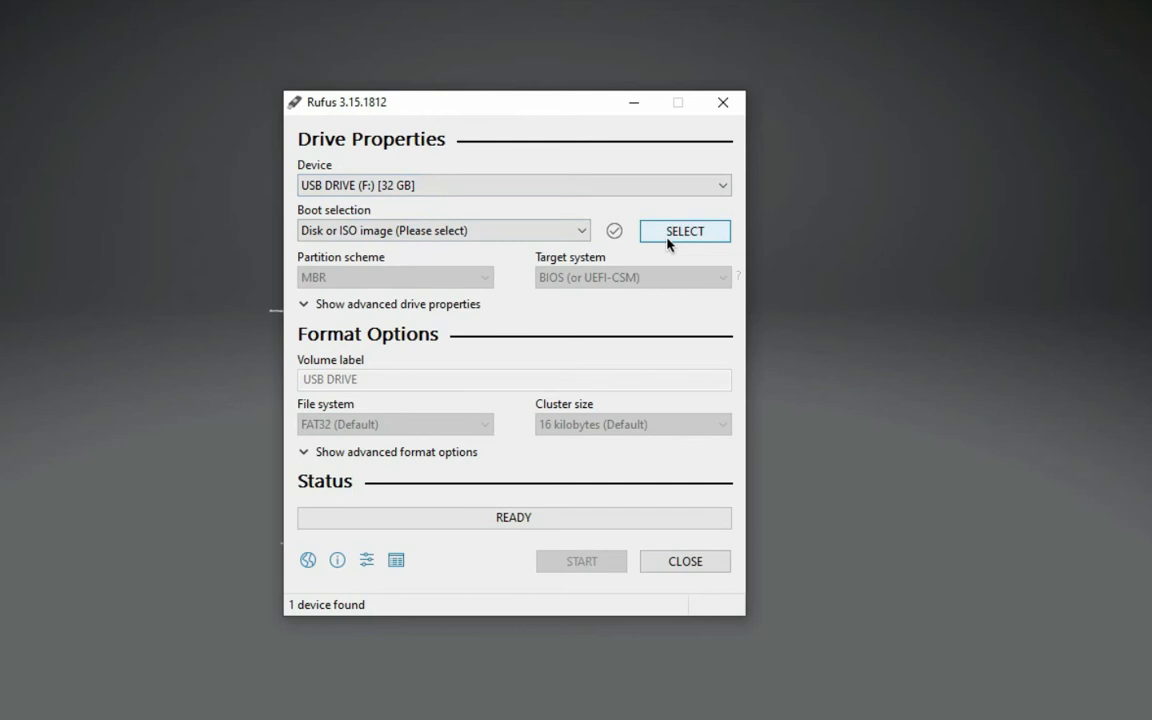
pyautogui.click(671, 240)
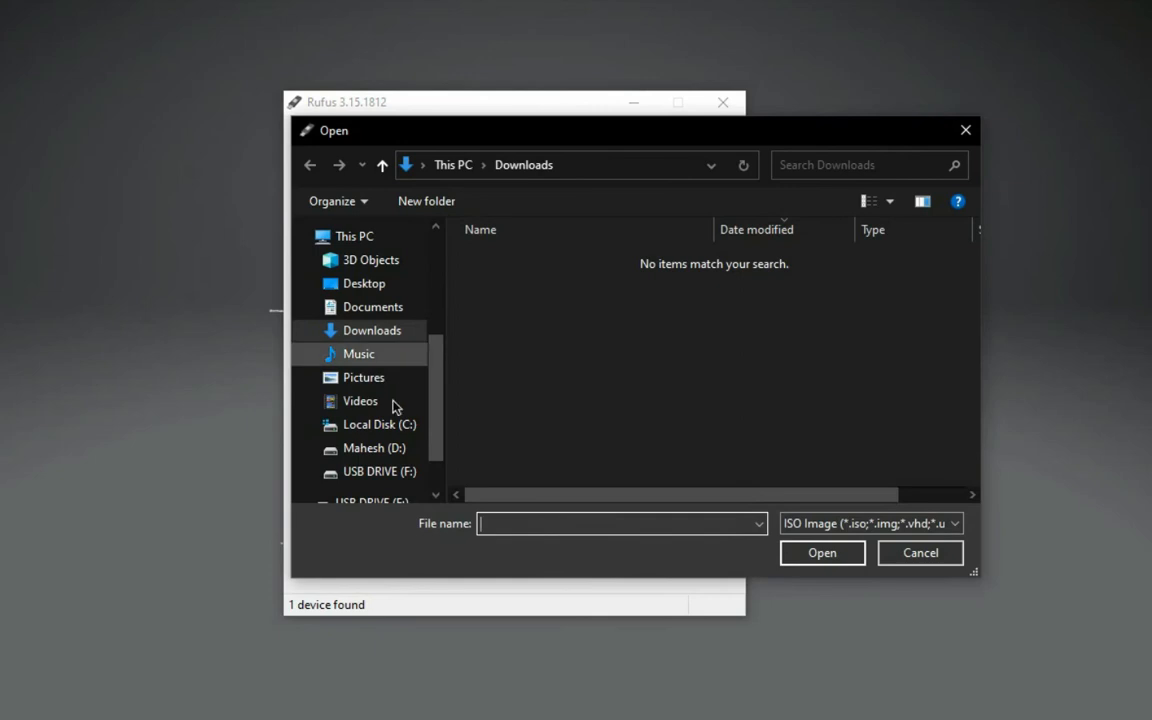
pyautogui.click(370, 453)
pyautogui.doubleClick(566, 275)
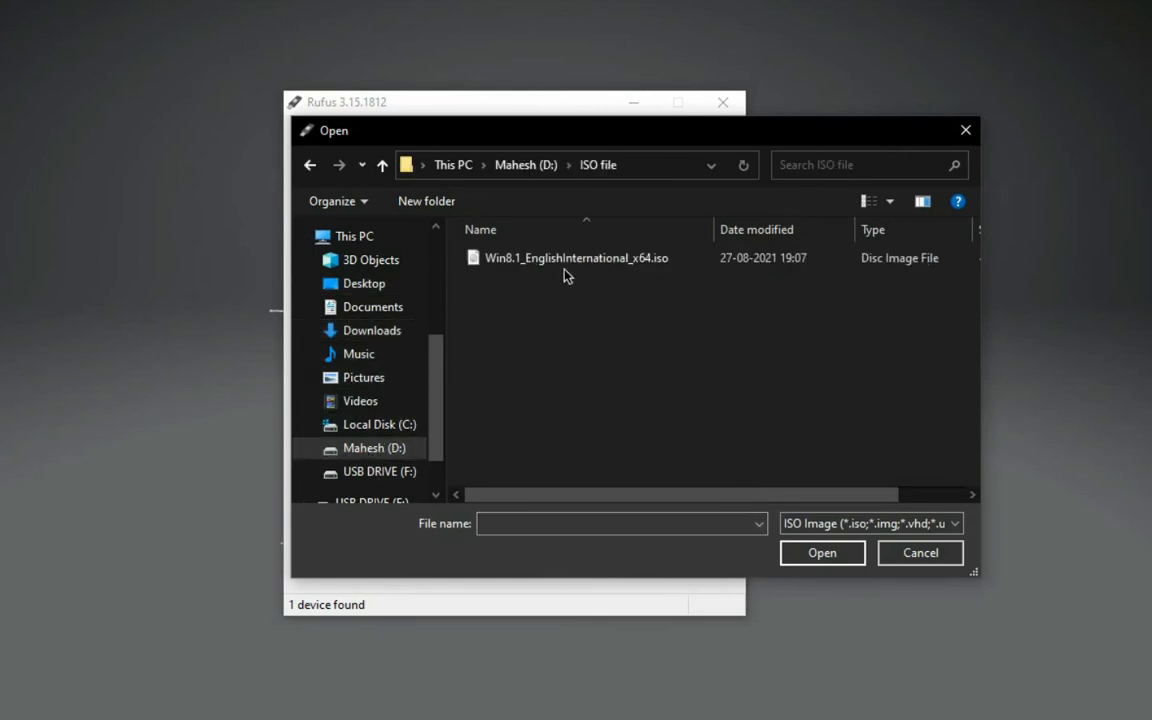
pyautogui.click(575, 263)
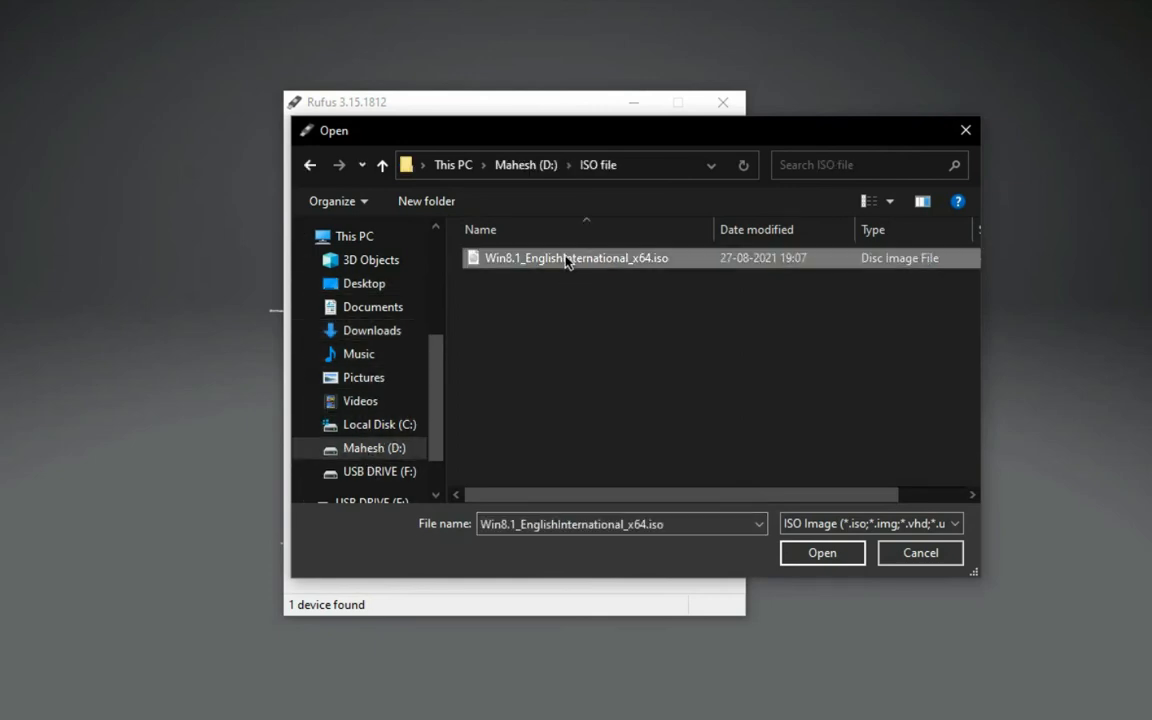
pyautogui.click(816, 555)
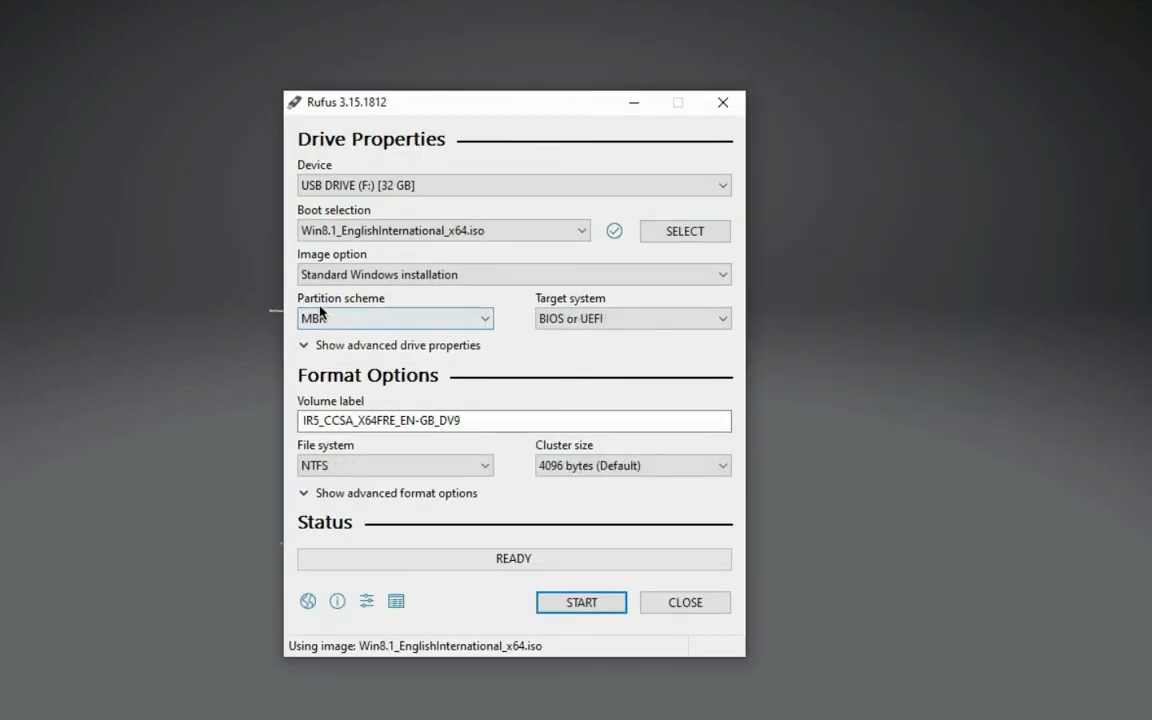
# Set the partition scheme to GPT
pyautogui.click(403, 328)
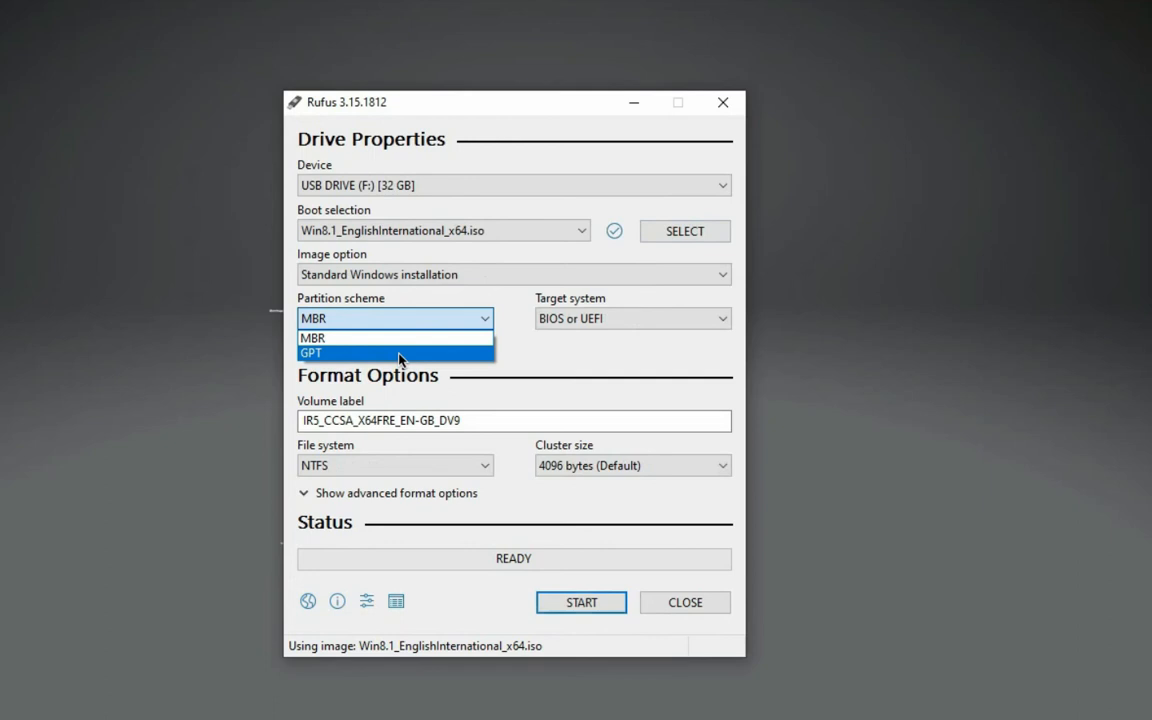
pyautogui.click(399, 355)
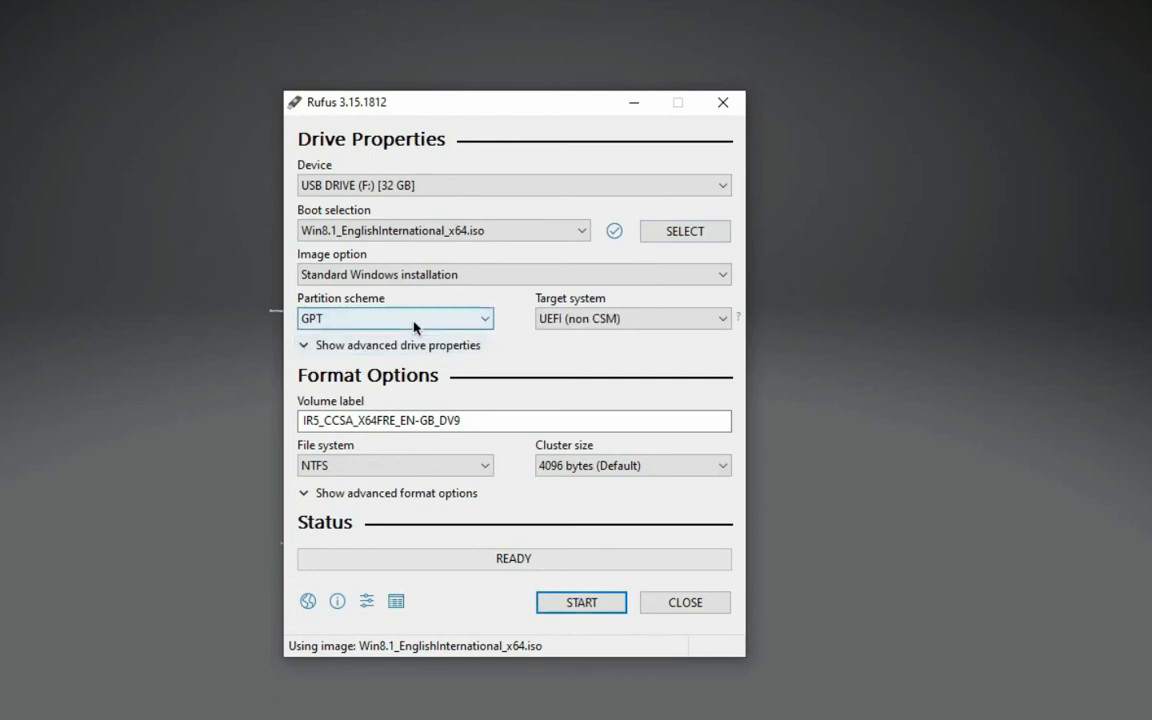
pyautogui.click(415, 327)
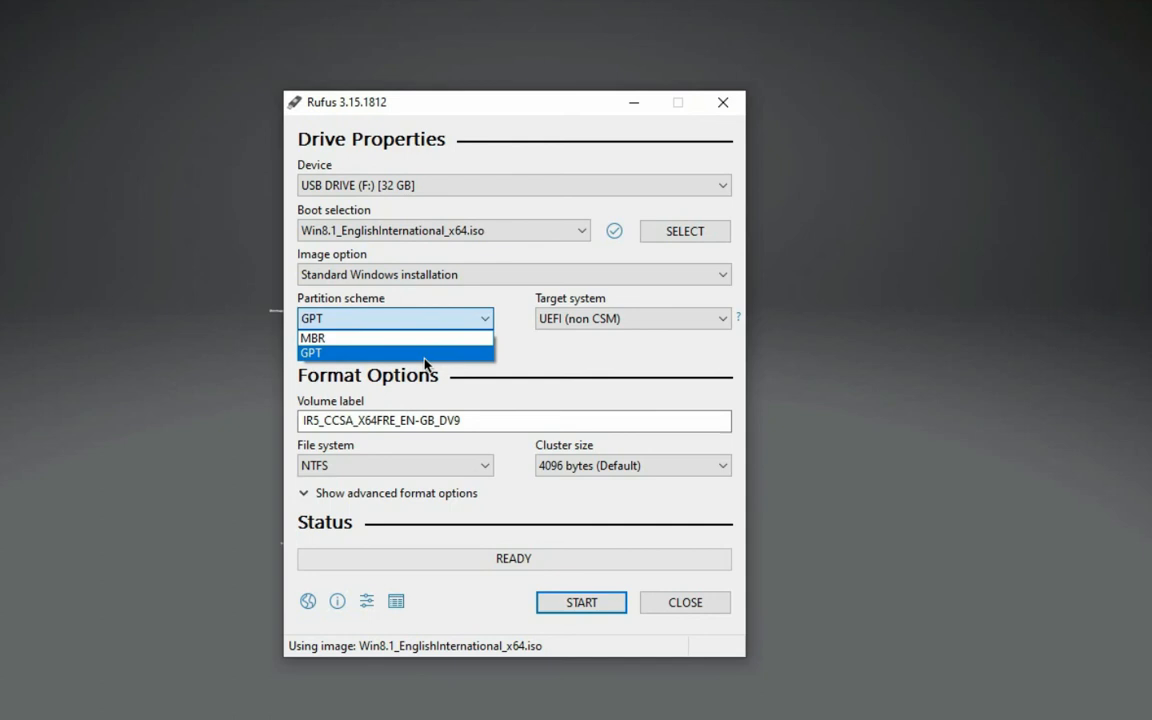
pyautogui.click(557, 357)
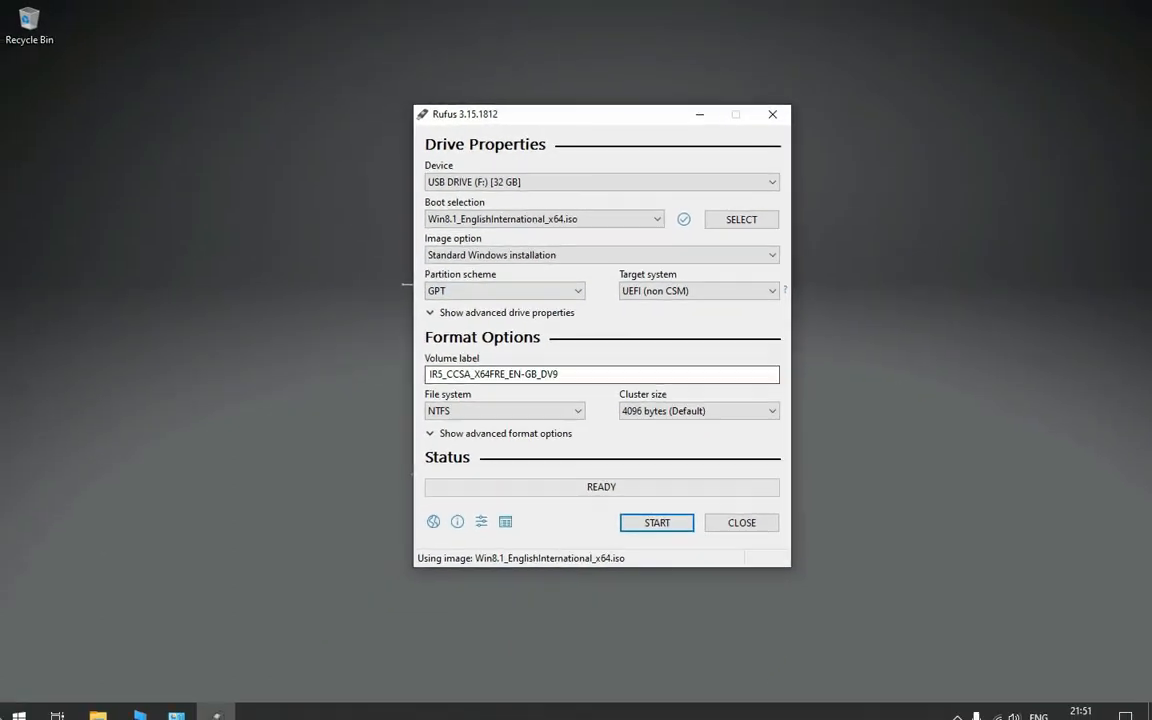
# Check Disk 0's partition style in its volume properties in Disk Management, and close Disk Management
pyautogui.click(18, 704)
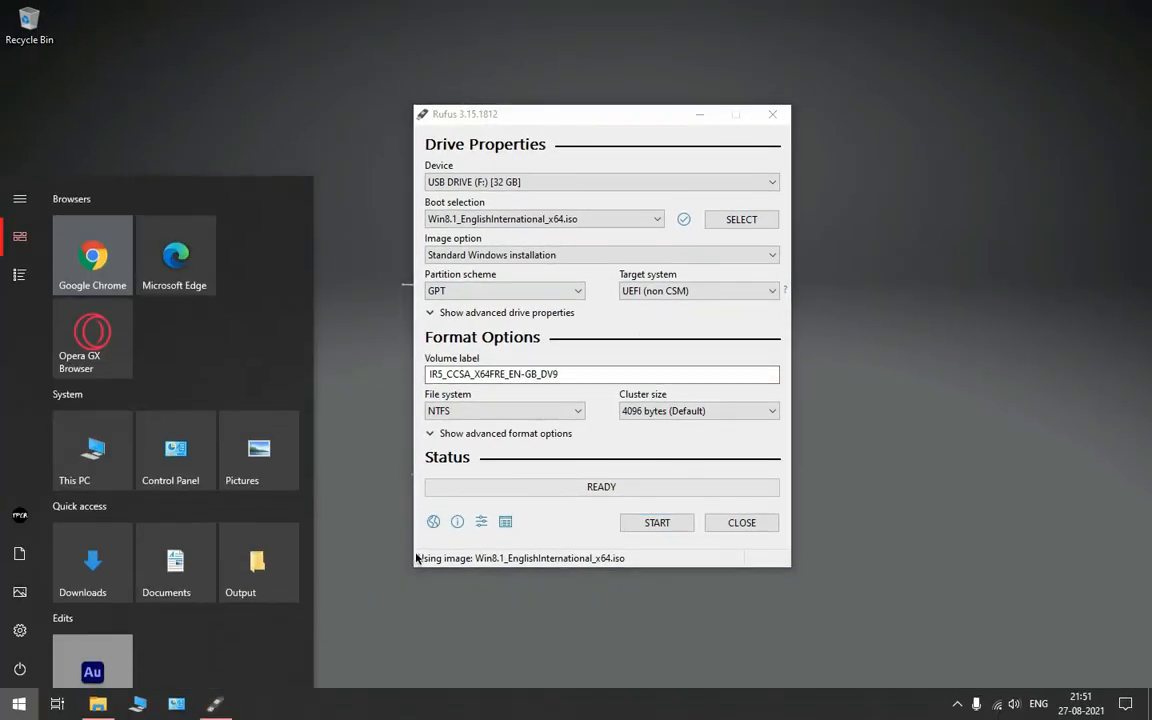
pyautogui.write('crea')
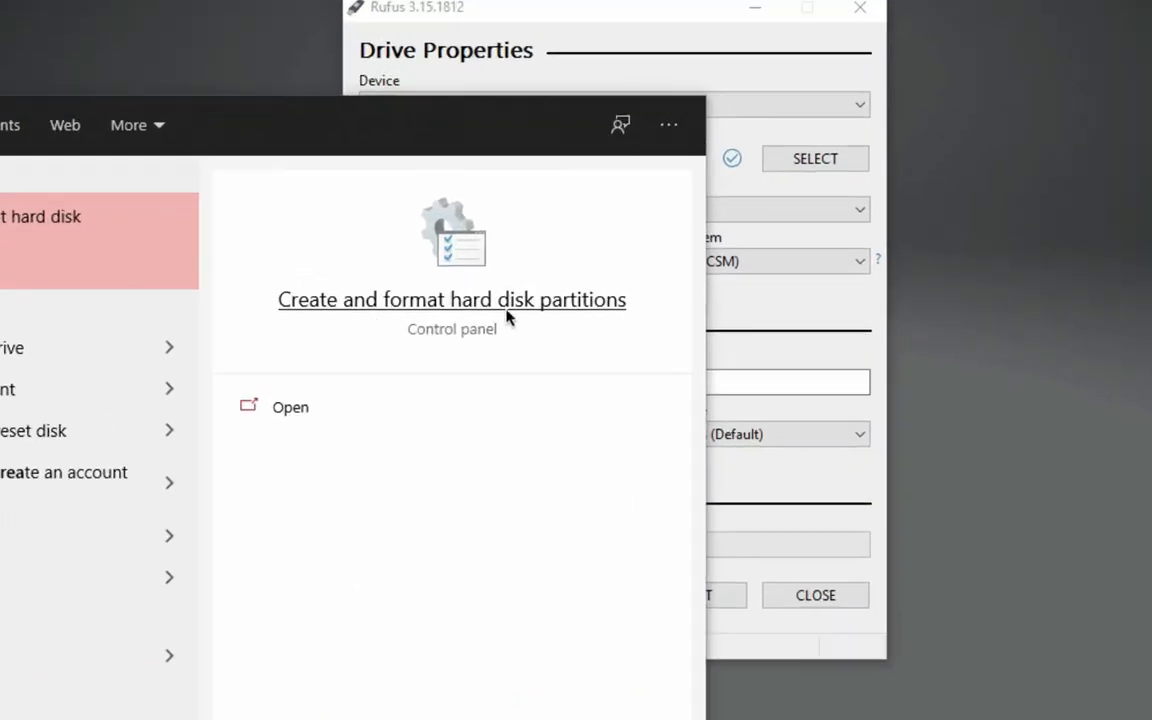
pyautogui.click(325, 405)
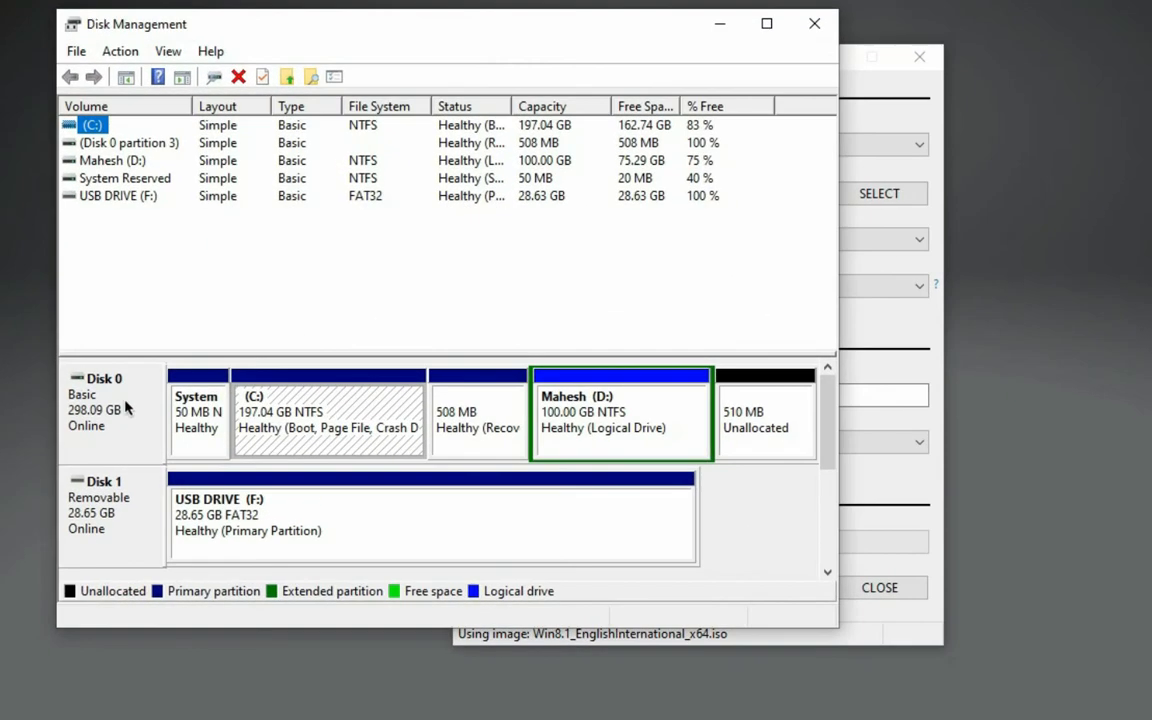
pyautogui.click(167, 391)
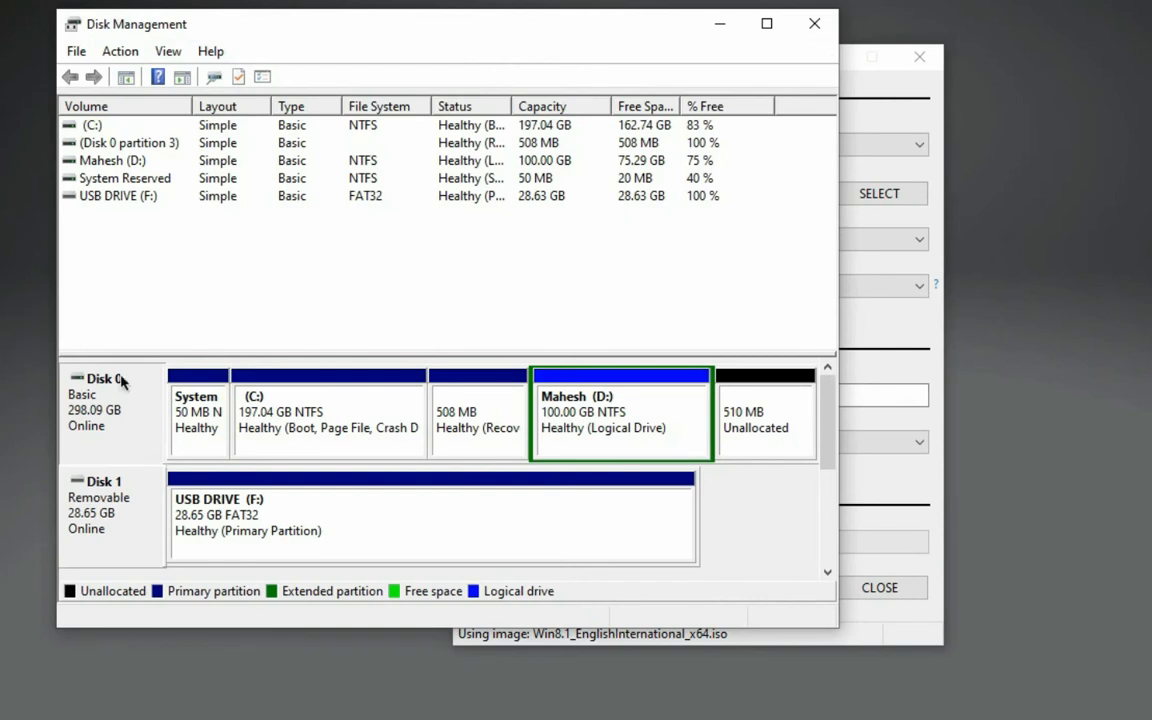
pyautogui.rightClick(118, 426)
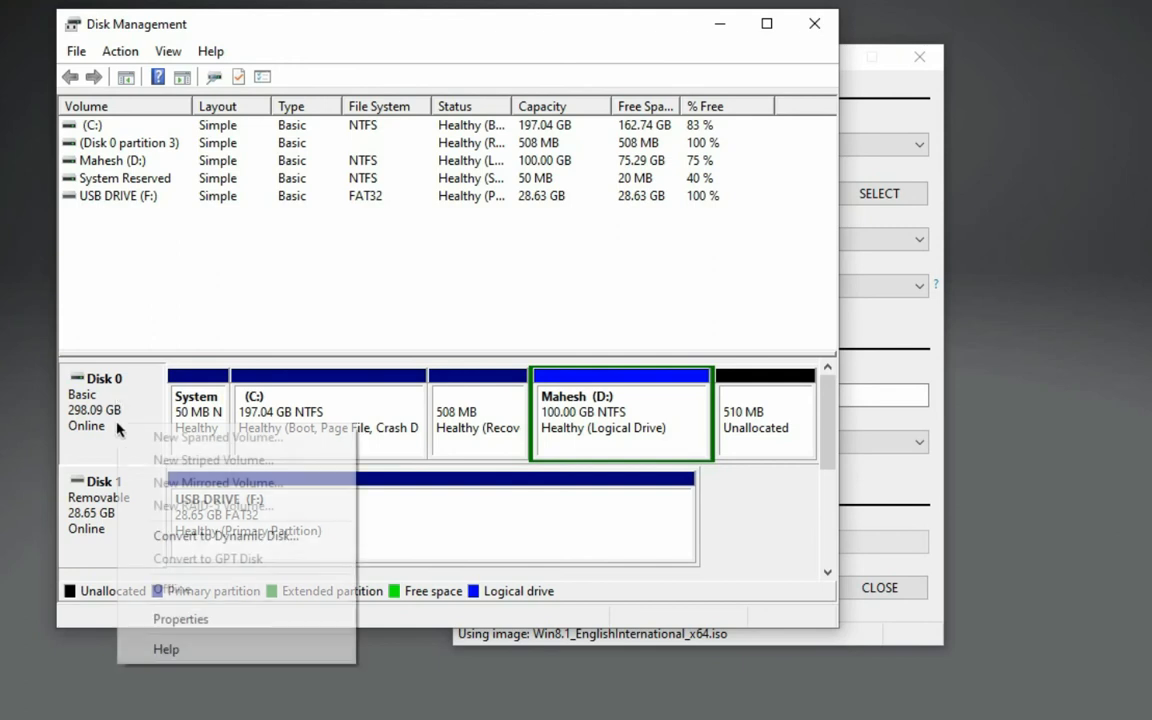
pyautogui.click(204, 623)
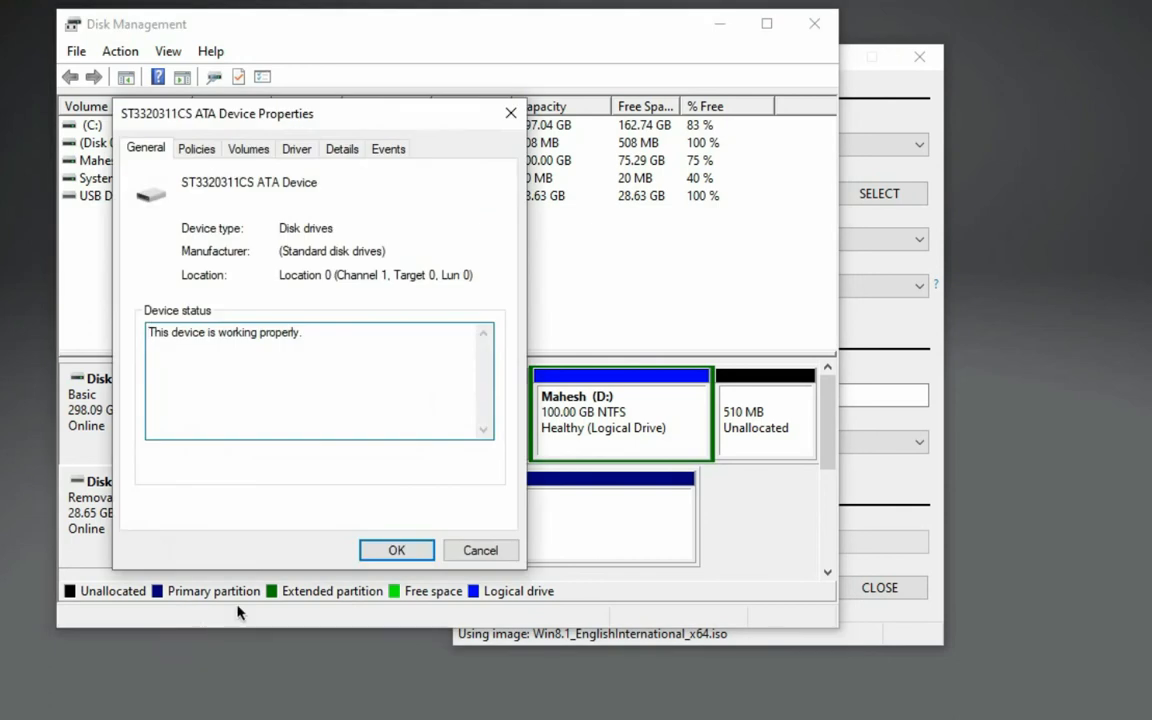
pyautogui.click(250, 156)
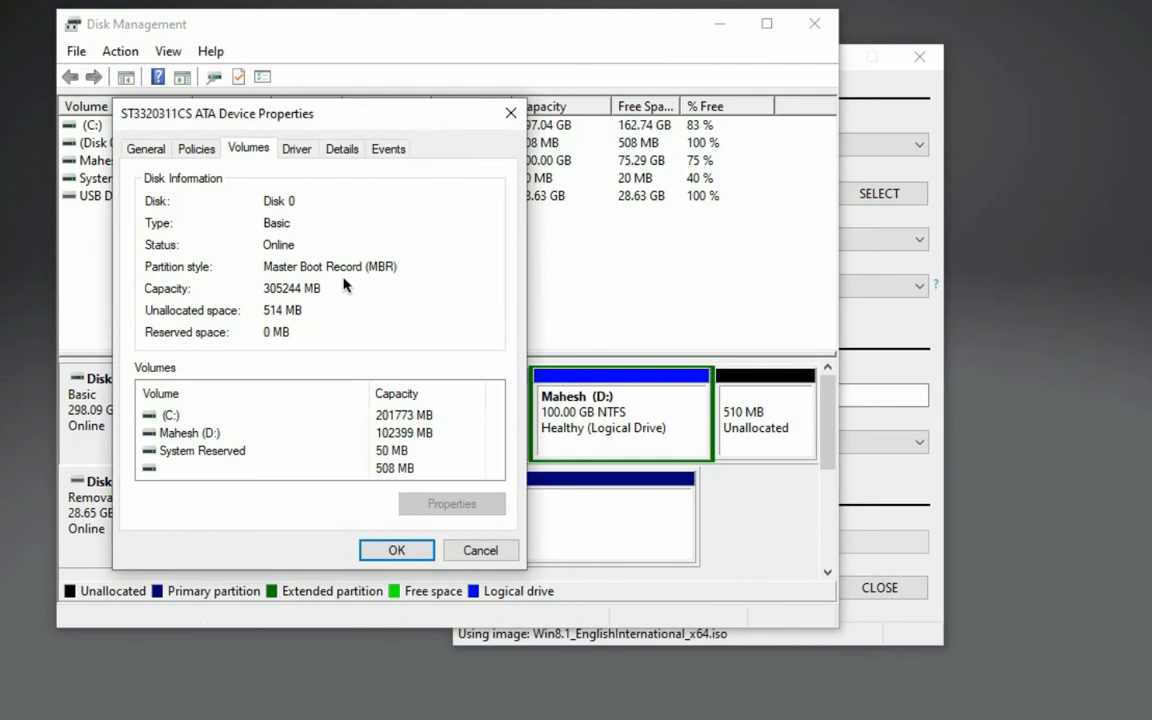
pyautogui.click(393, 551)
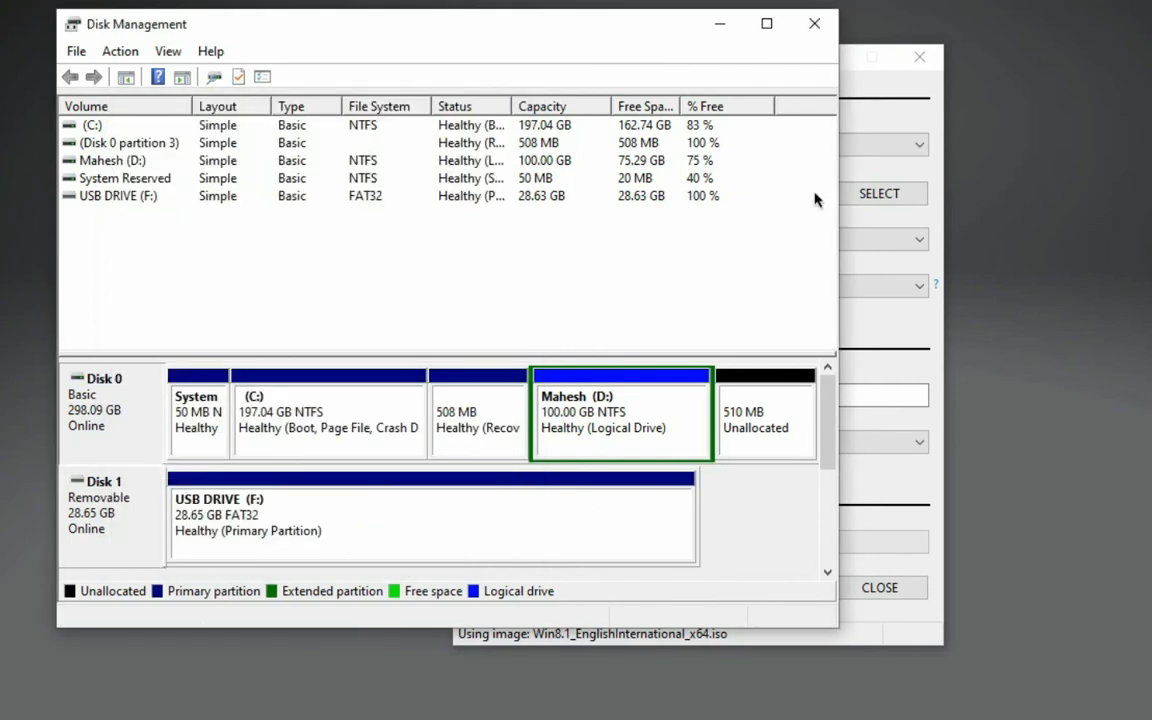
pyautogui.click(814, 23)
# Set the partition scheme to MBR in Rufus
pyautogui.click(590, 287)
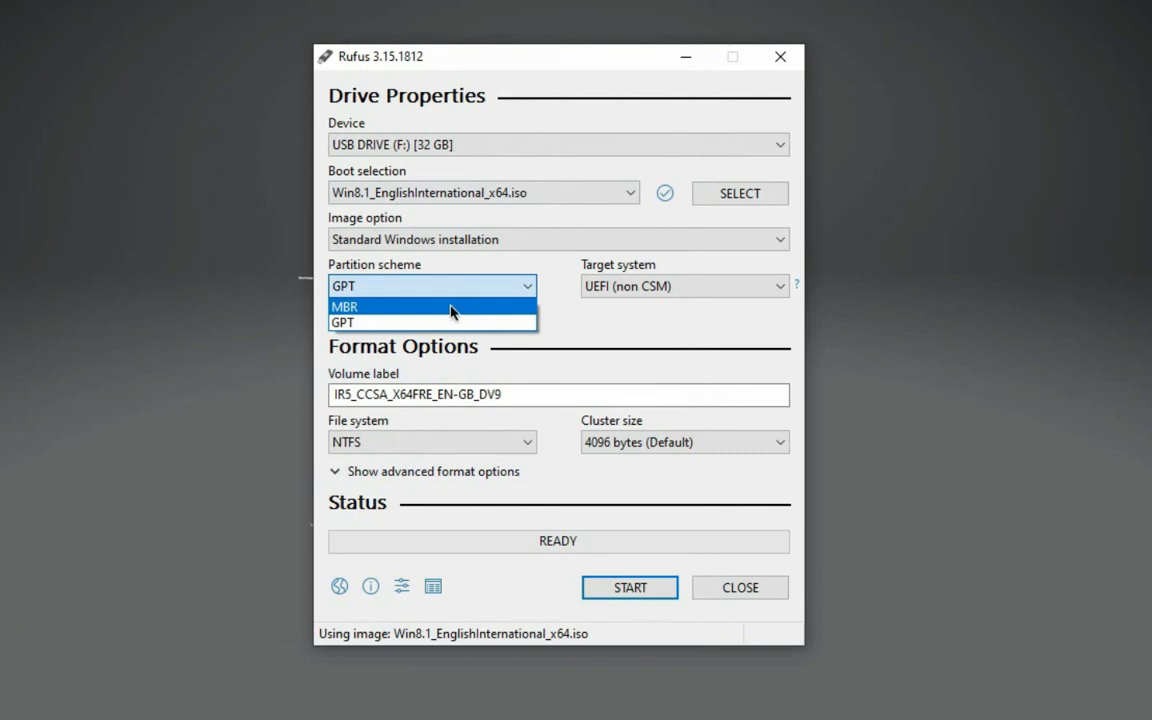
pyautogui.click(448, 308)
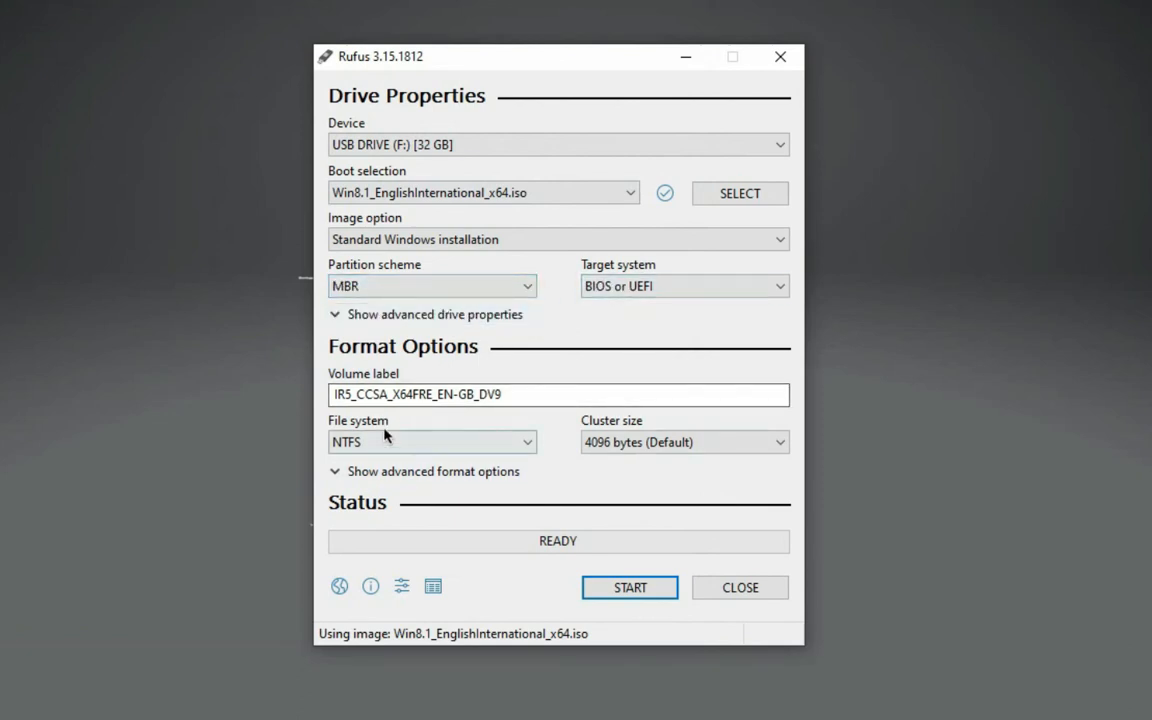
# Write the Windows 8.1 image to the USB drive, accepting the erasure of its data, and close Rufus once it finishes
pyautogui.click(612, 596)
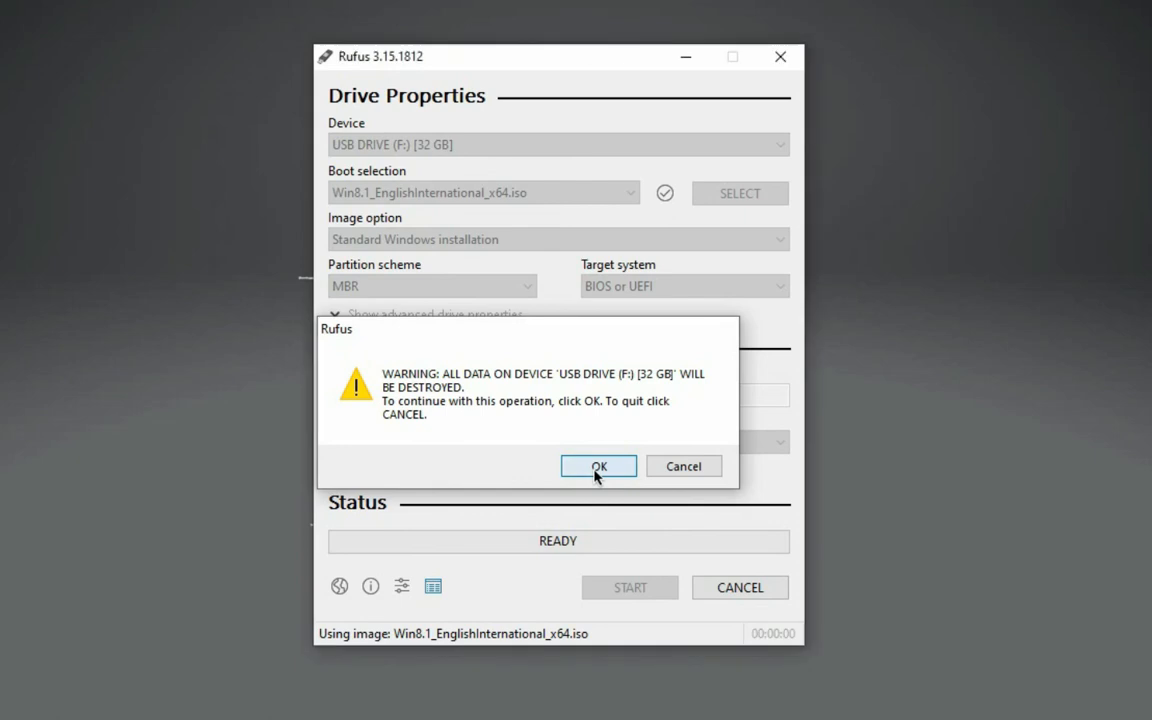
pyautogui.click(596, 470)
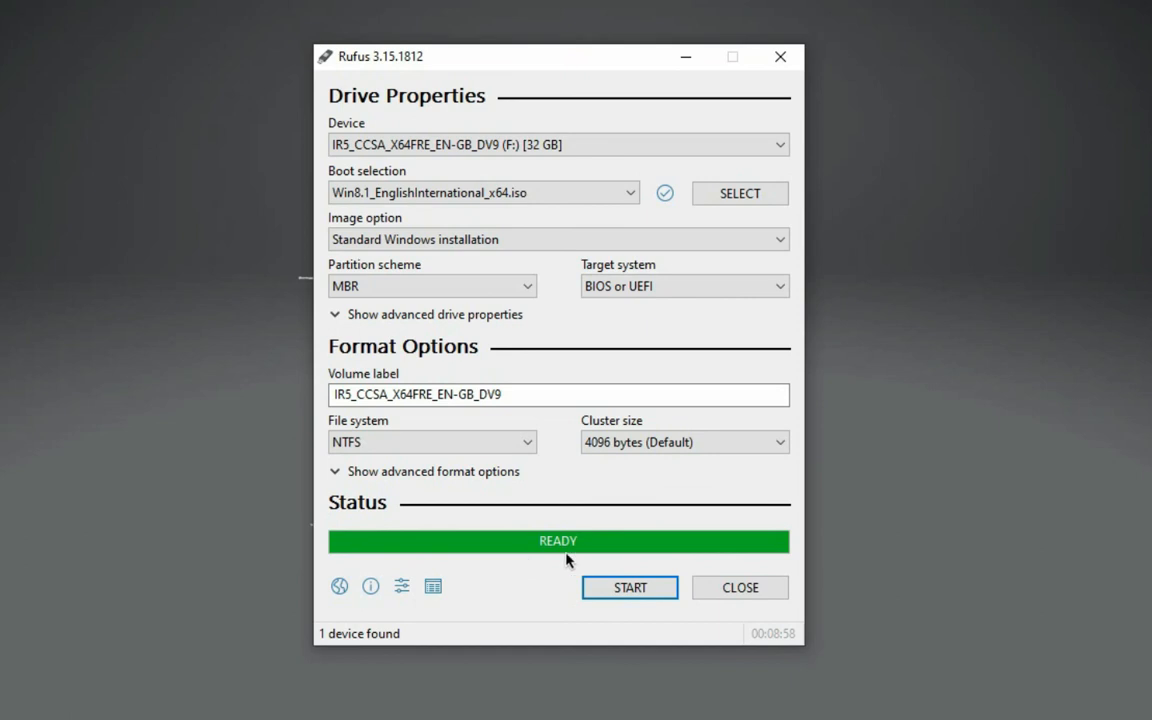
pyautogui.click(737, 592)
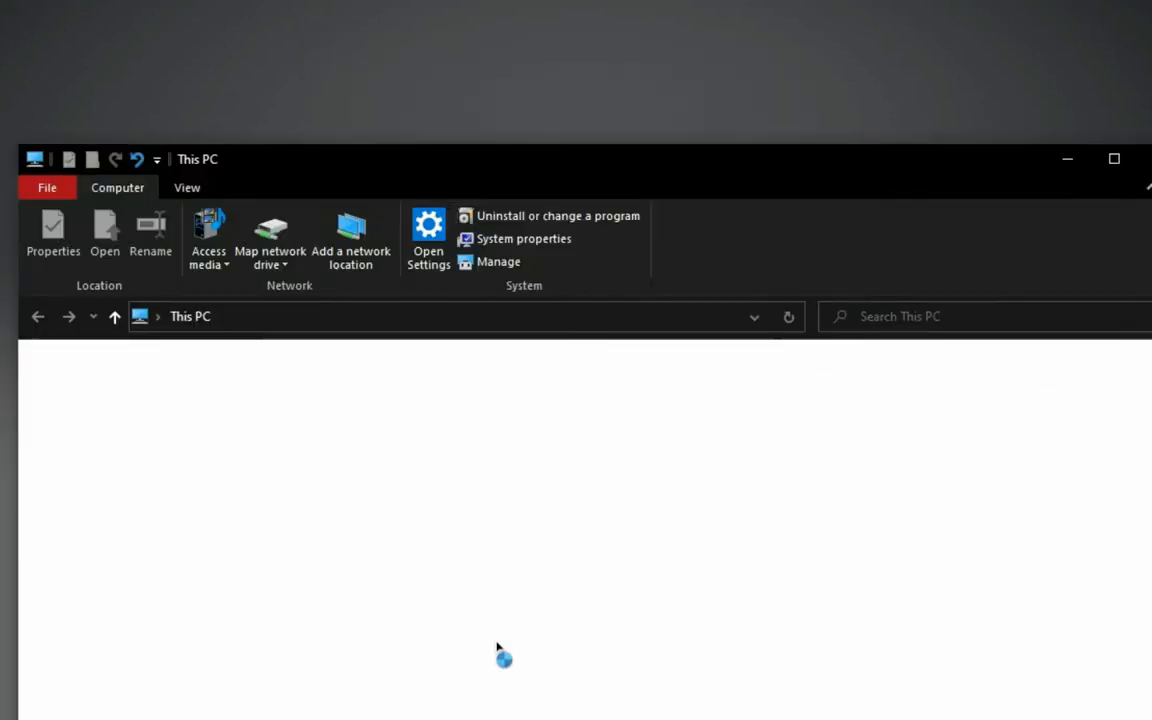